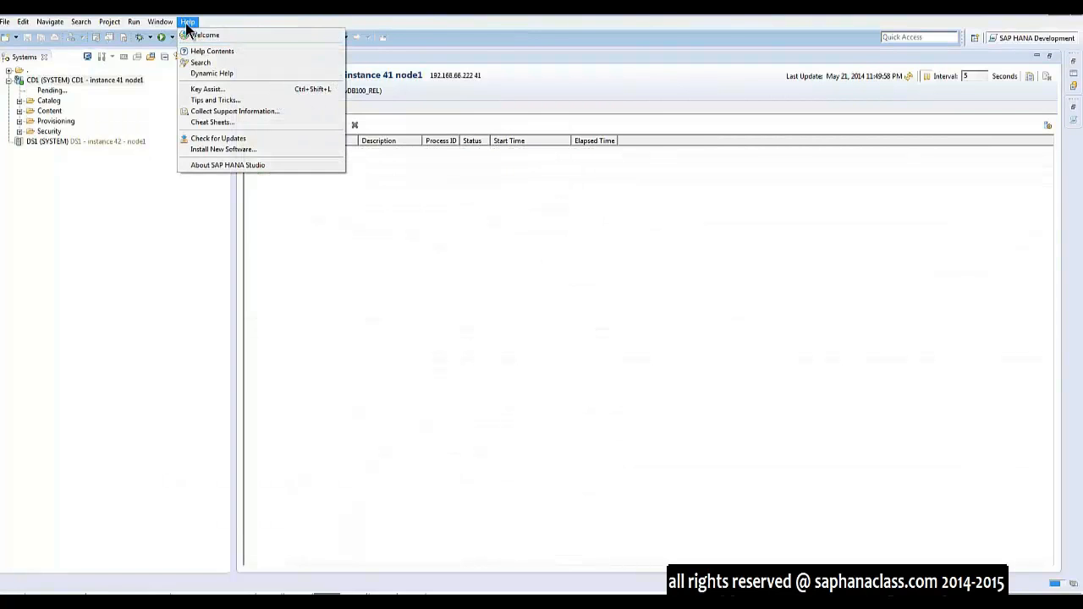
Check the installed SAP HANA Studio version and close its product information
click(211, 166)
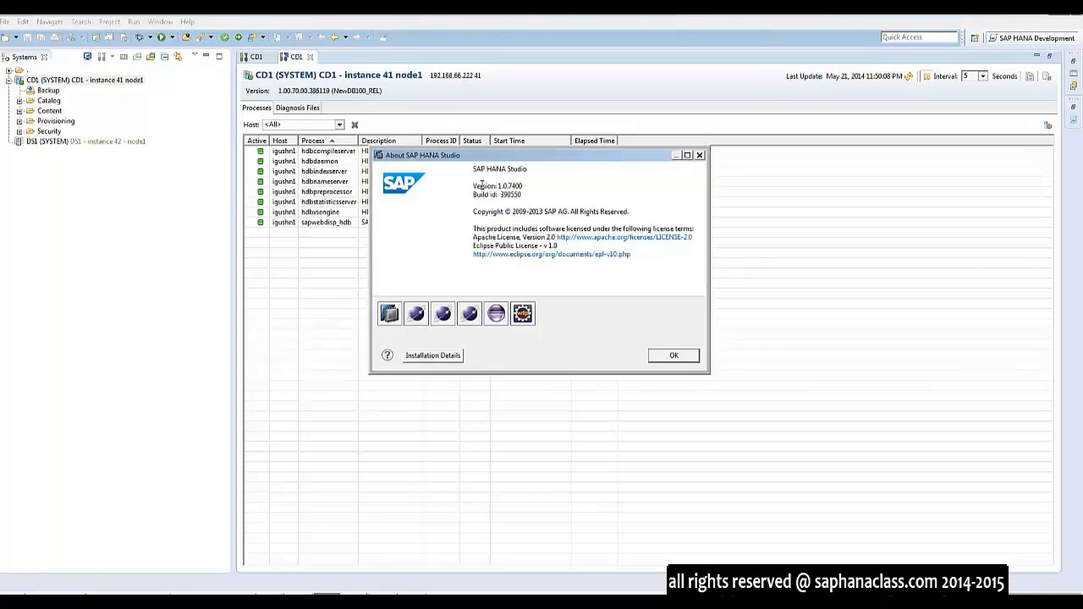
double_click(517, 187)
click(688, 357)
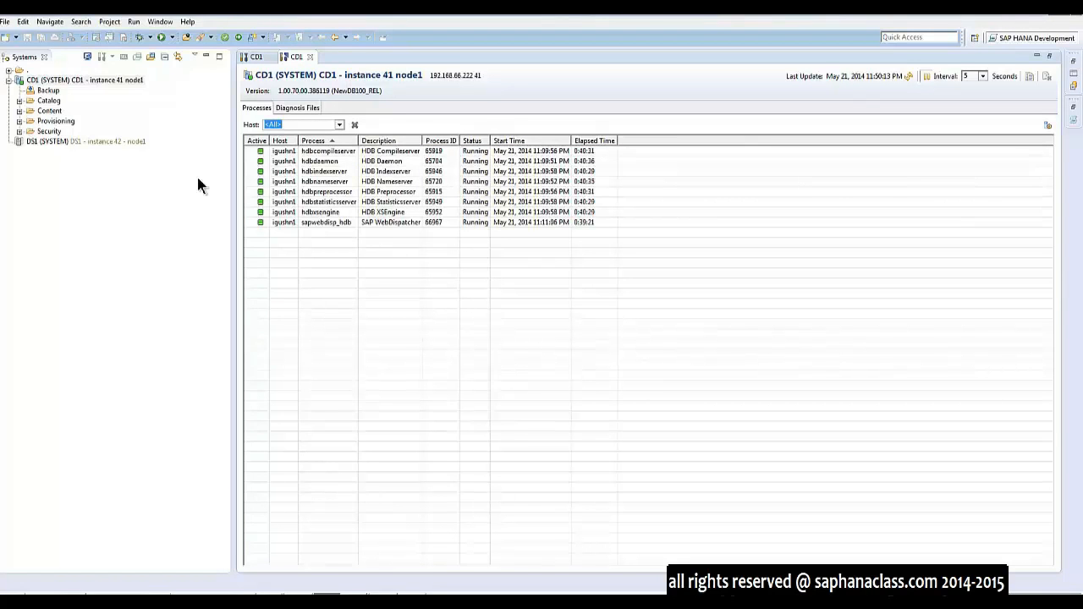
Open the CD1 system's configuration and look over its ini files from attributes.ini to nameserver.ini
double_click(47, 81)
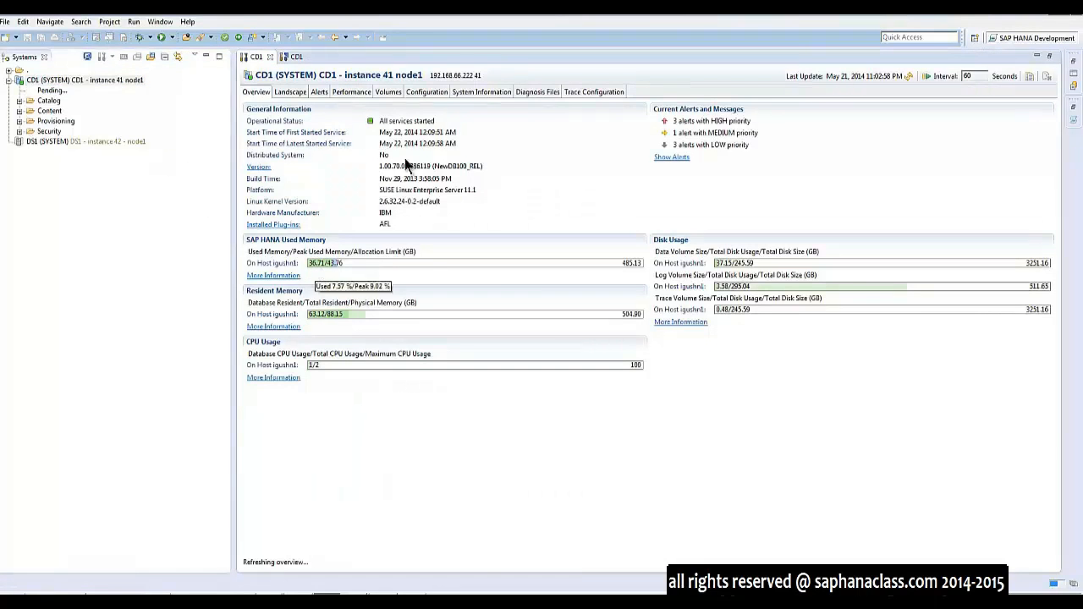
click(433, 89)
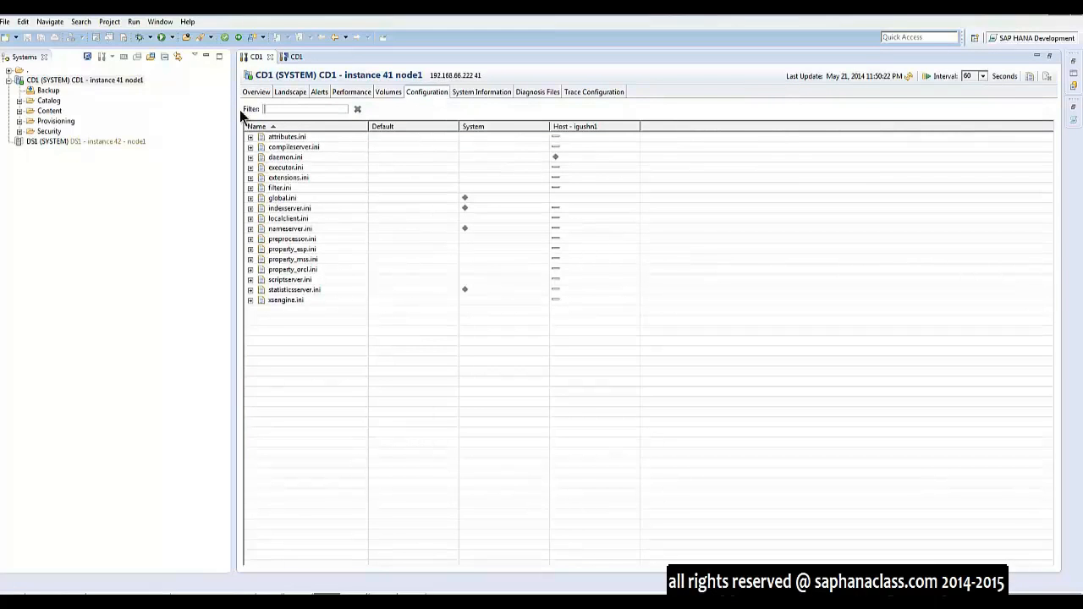
click(291, 146)
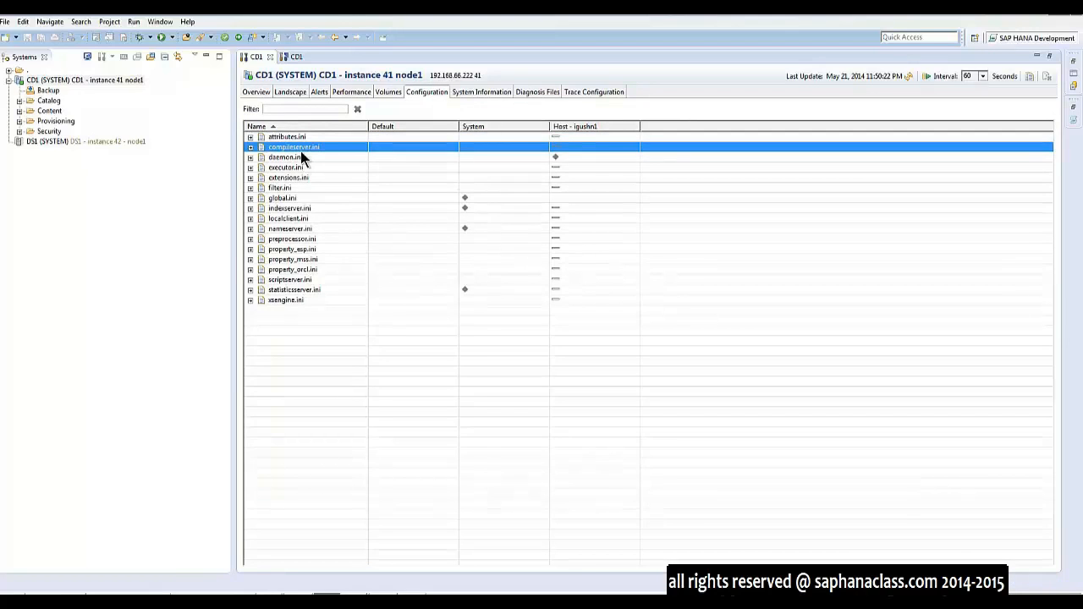
click(291, 137)
click(286, 150)
click(287, 159)
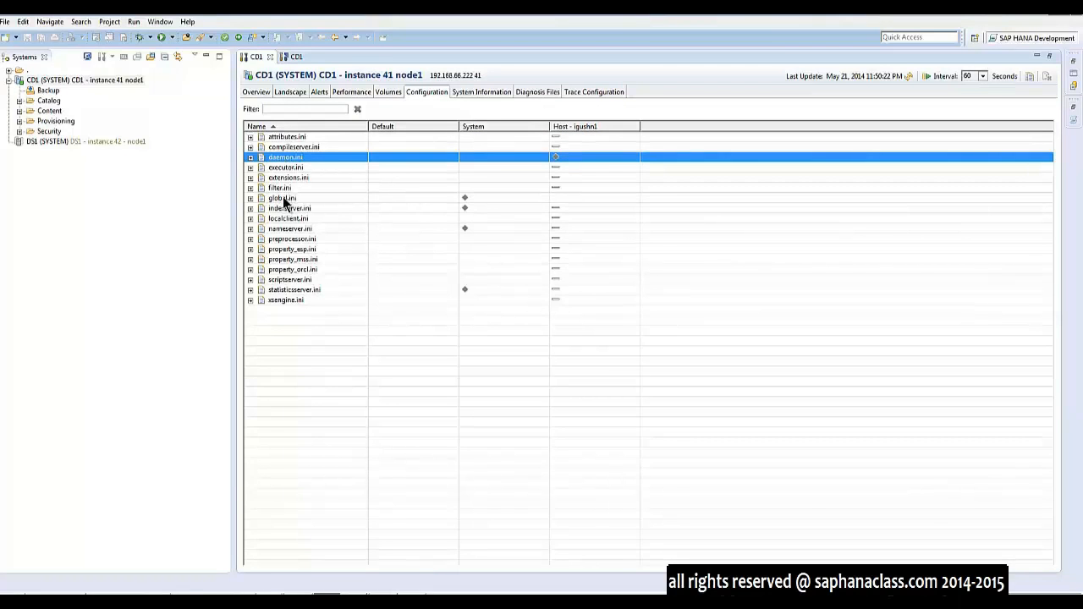
click(288, 198)
click(290, 210)
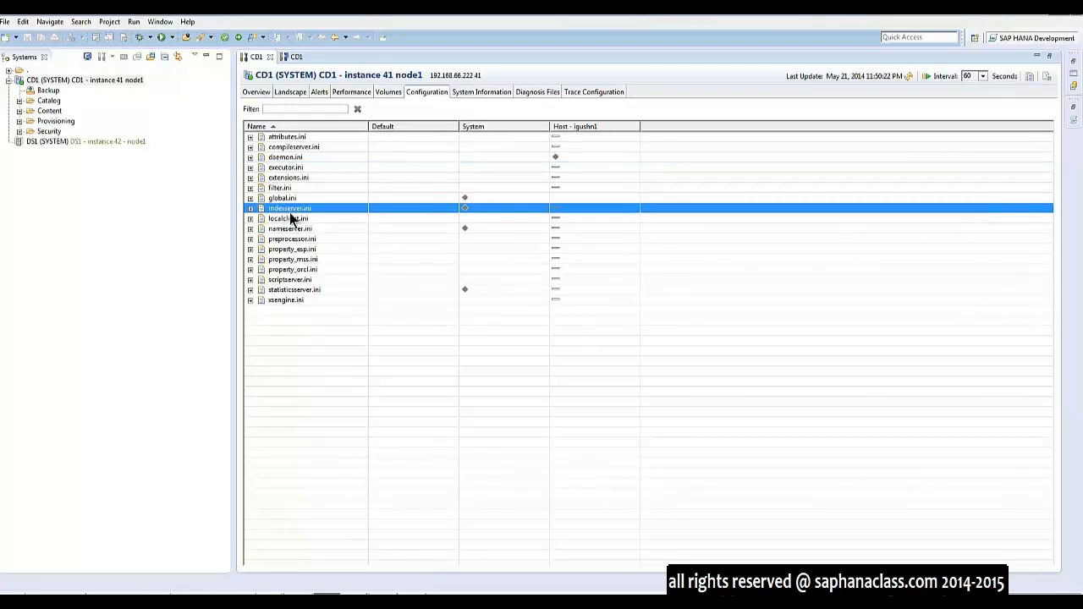
click(300, 229)
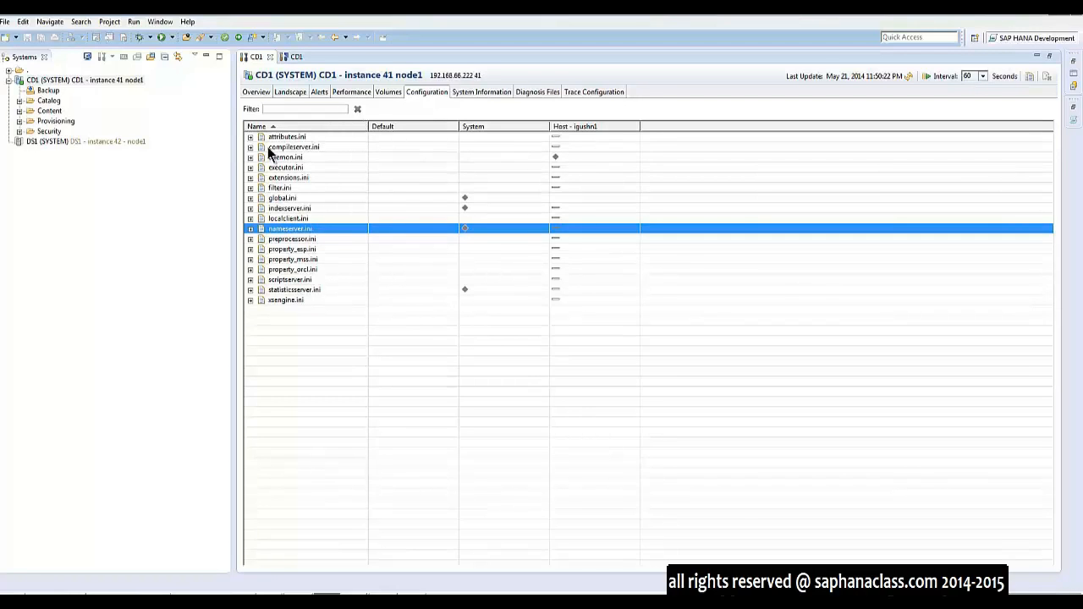
Expand attributes.ini and its global section to examine the parameters and their defaults, and expand global.ini
click(251, 138)
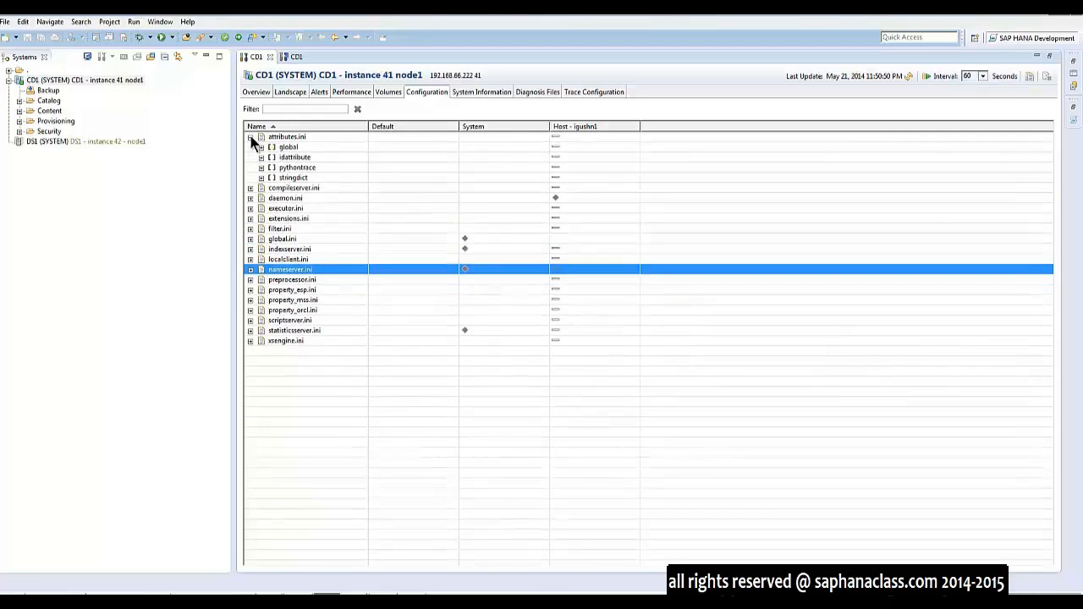
click(261, 148)
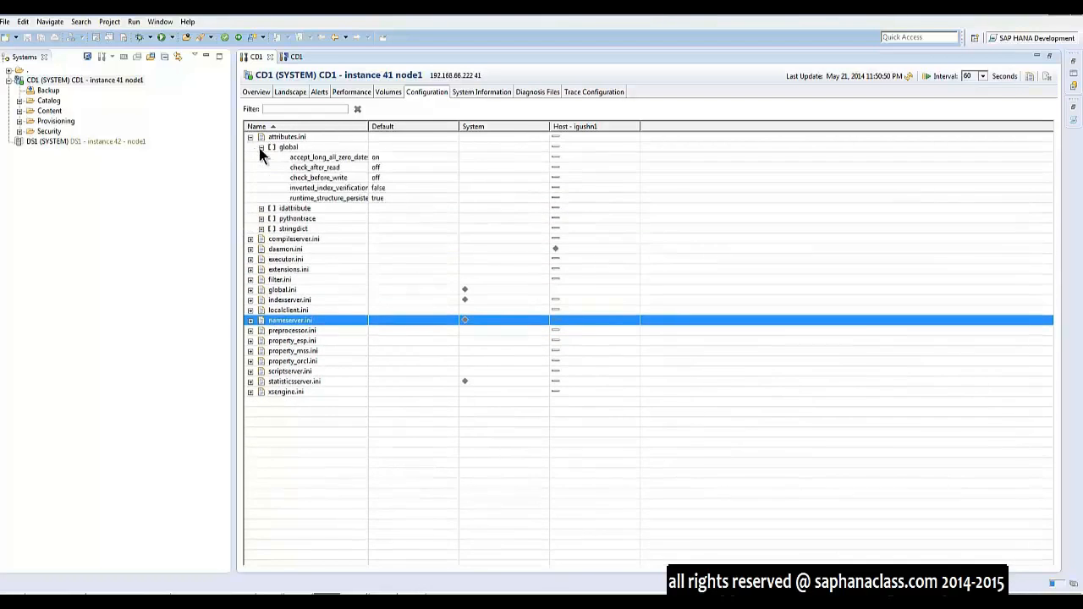
click(247, 139)
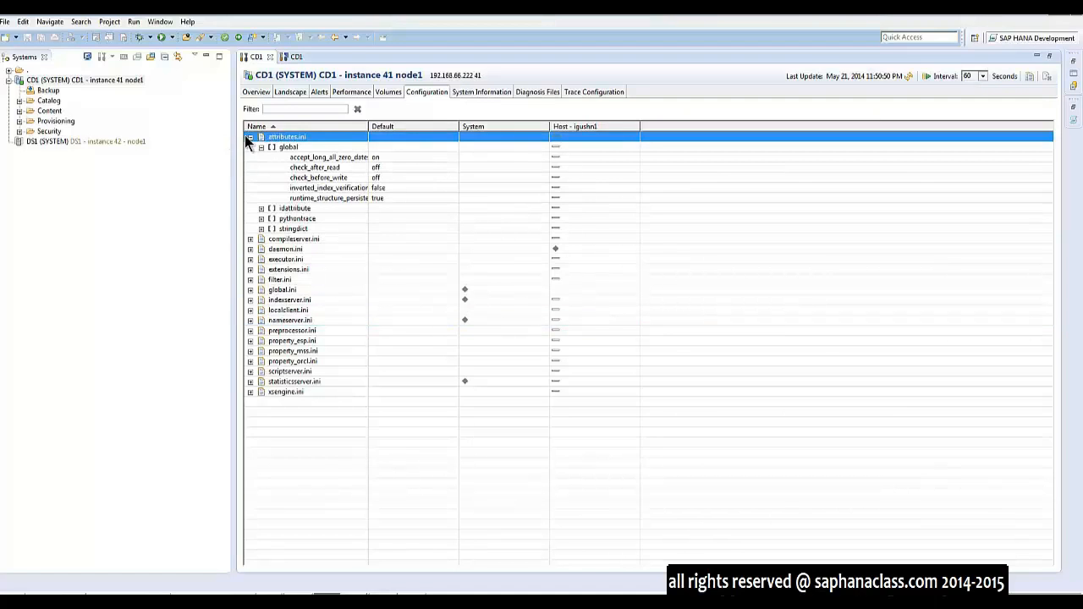
click(250, 291)
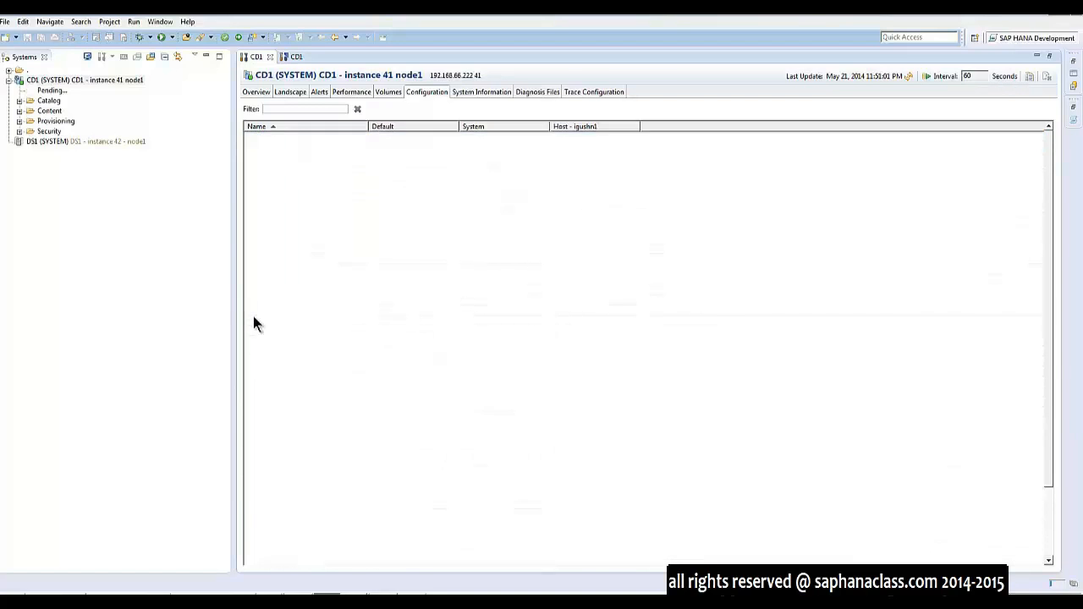
Filter the configuration parameters by "global_"
click(301, 108)
text(g)
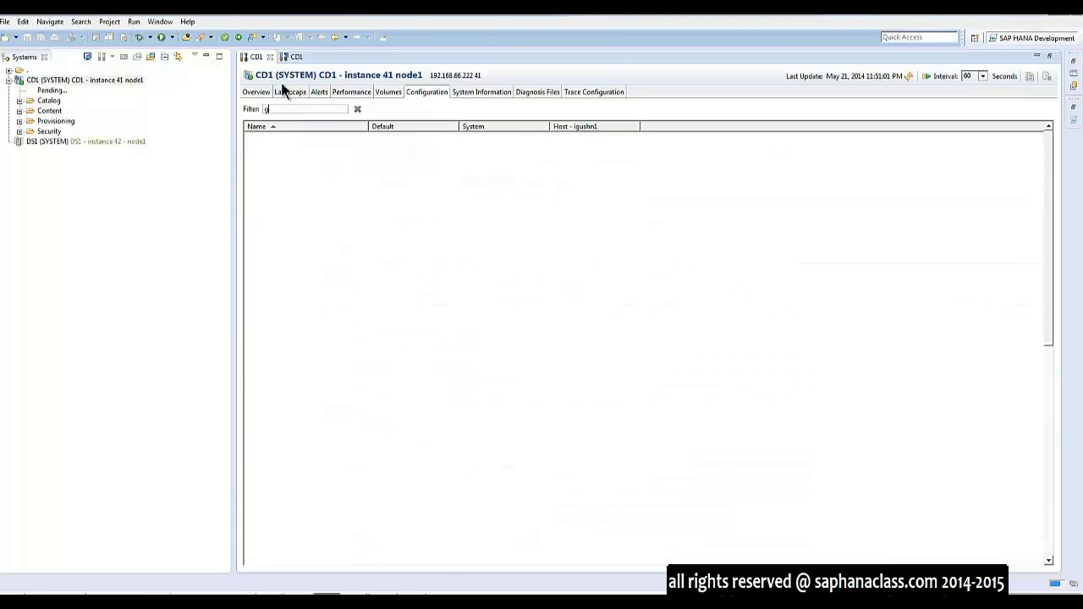
text(bal_)
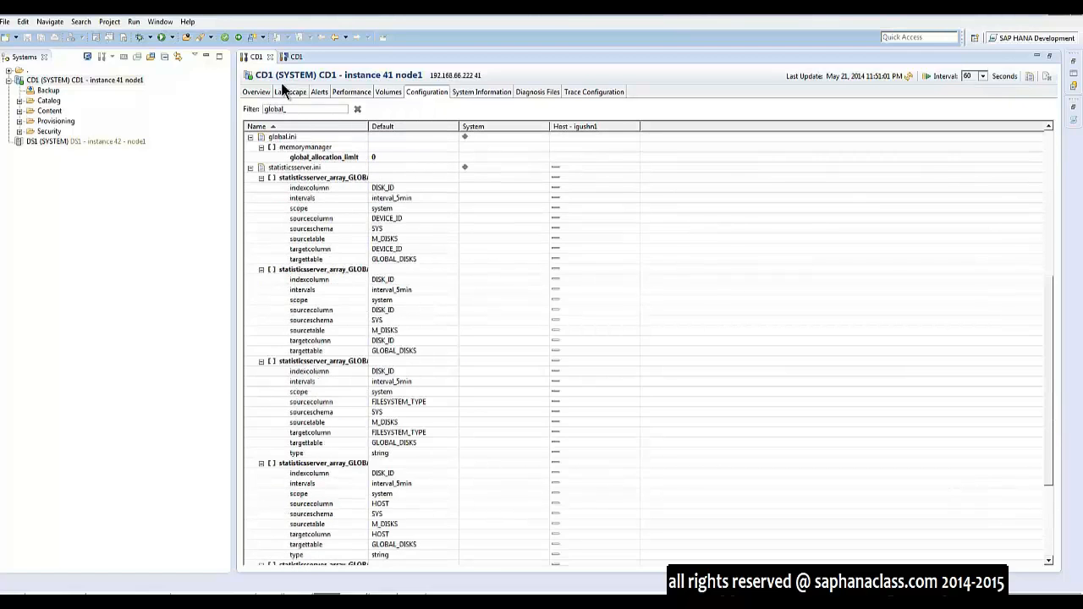
Set the system-level value of global_allocation_limit in global.ini's memorymanager section to 102400 and save it
click(348, 157)
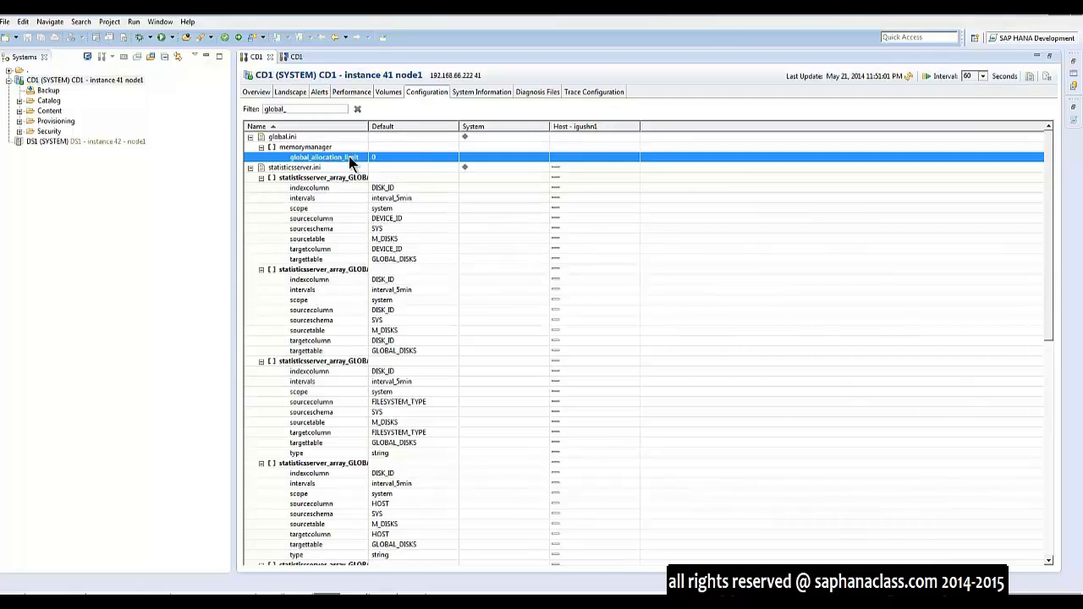
double_click(348, 157)
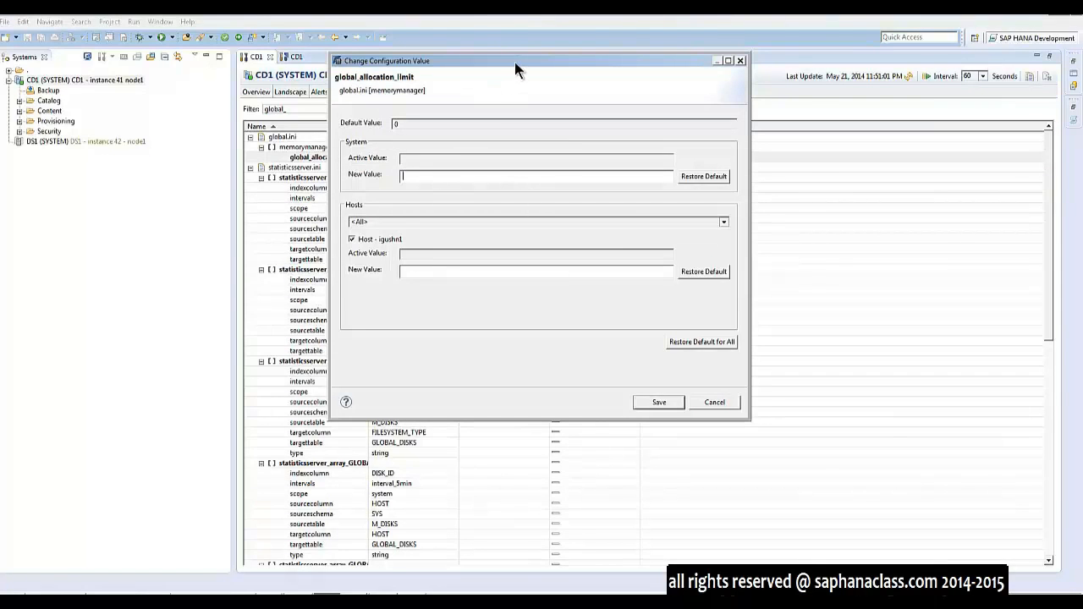
drag(514, 62, 684, 102)
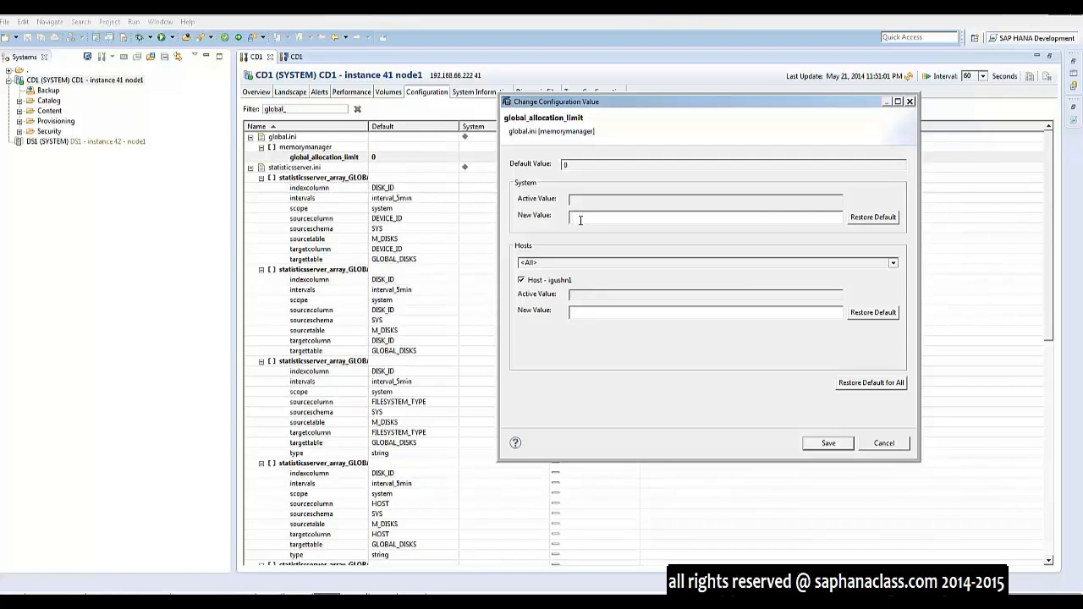
text(10)
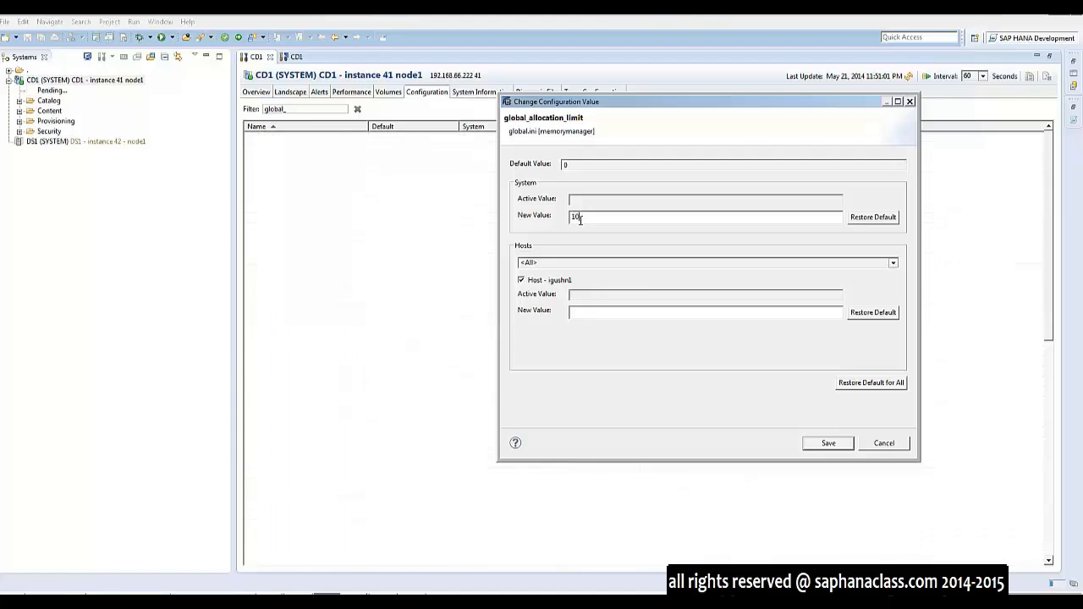
text(g400)
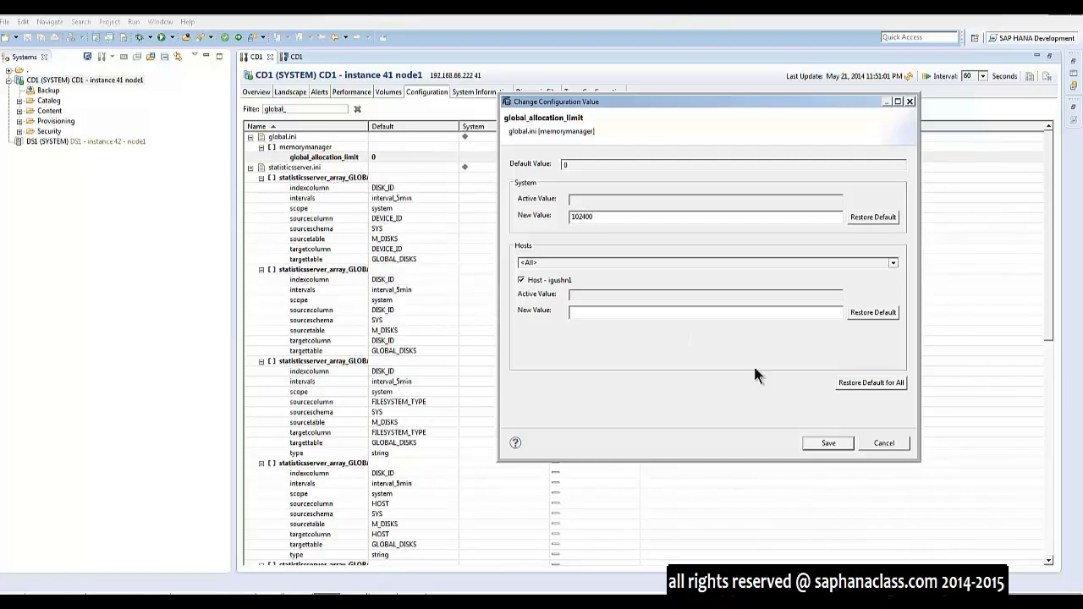
click(826, 444)
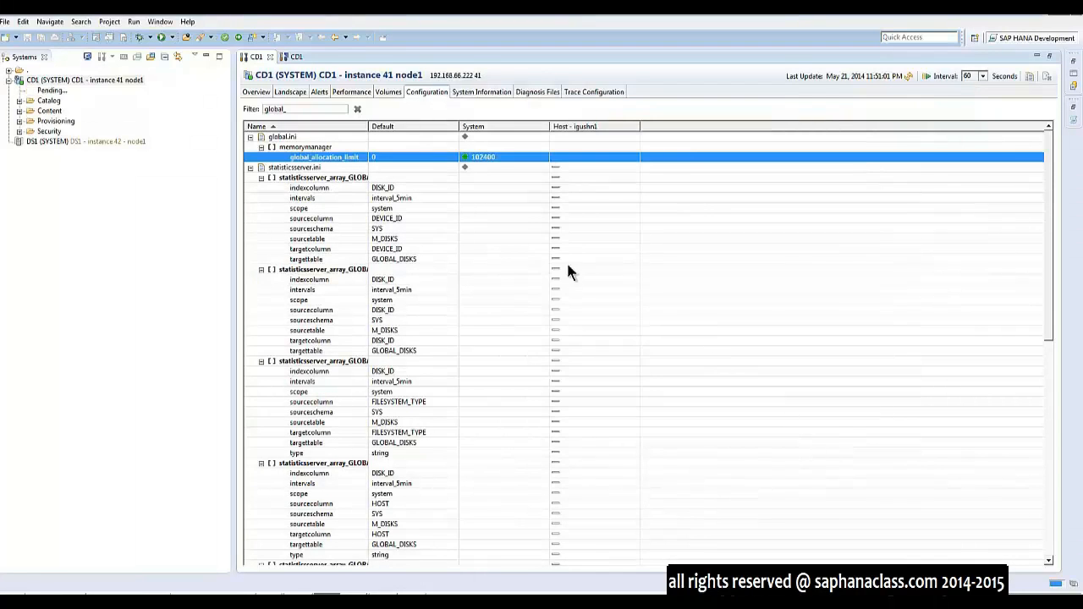
Clear the system-level value of global_allocation_limit and save the change
click(483, 179)
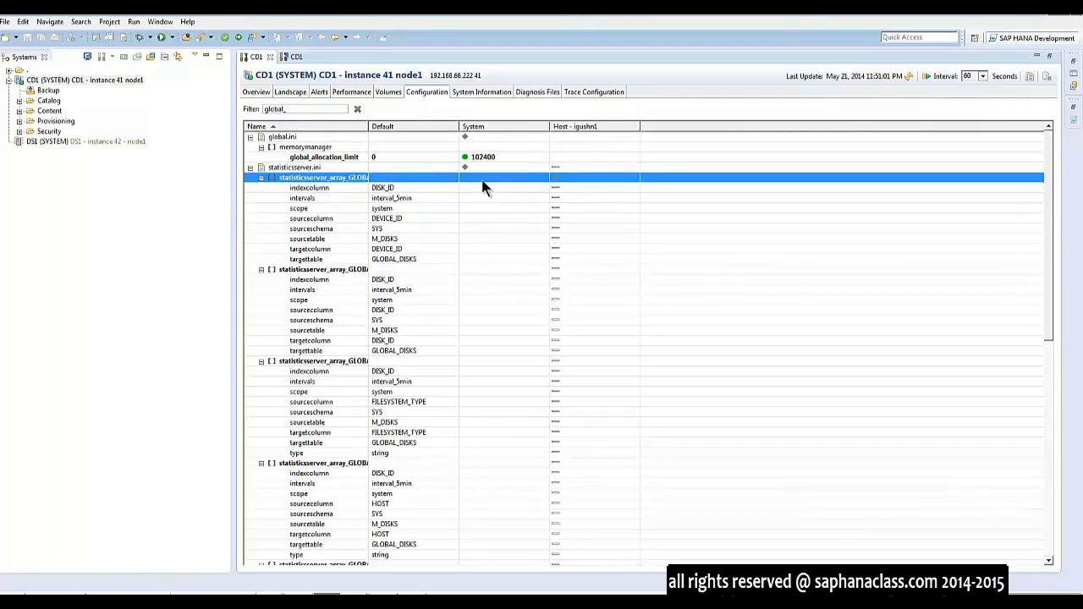
click(414, 157)
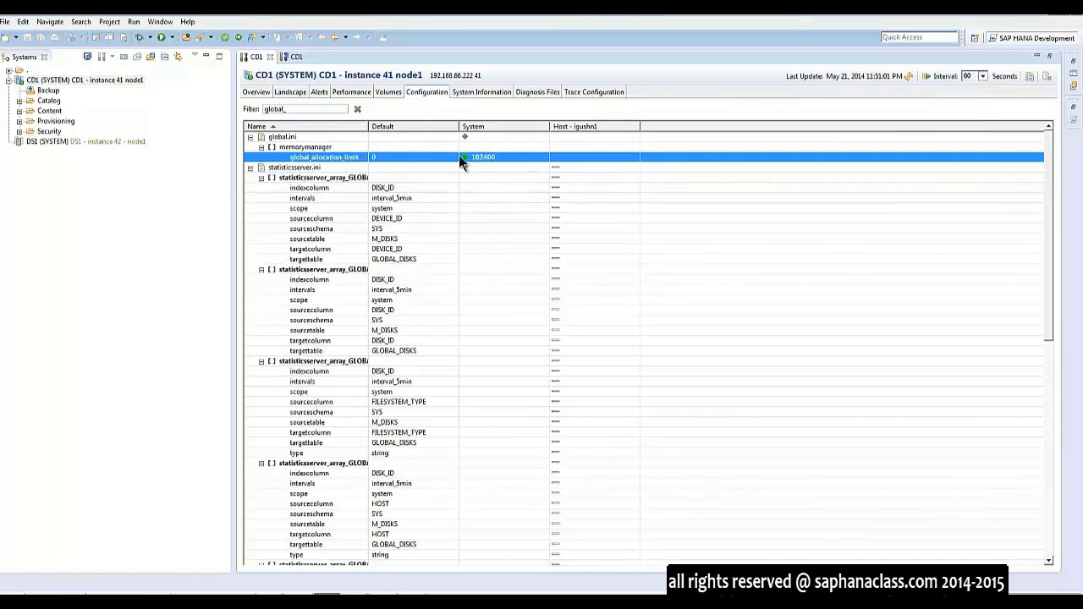
click(479, 156)
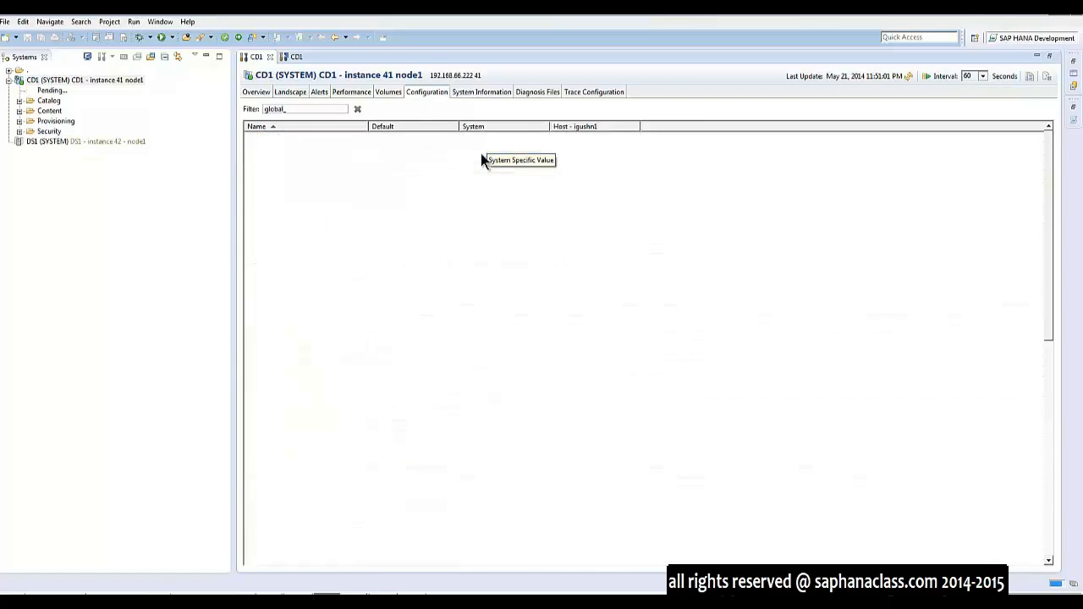
double_click(478, 159)
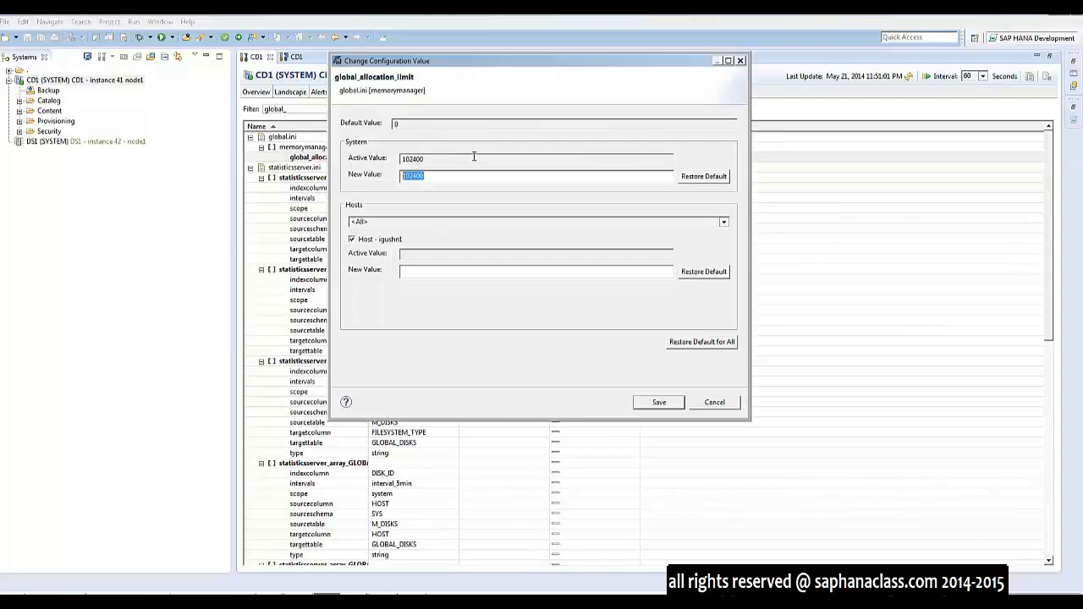
key(BackSpace)
click(665, 403)
click(439, 190)
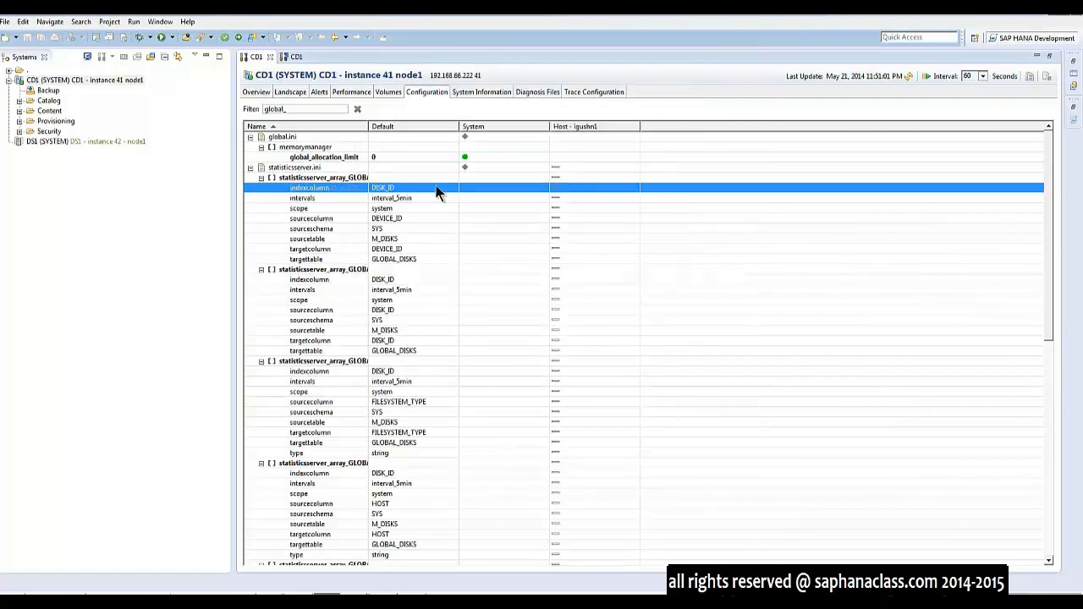
click(403, 167)
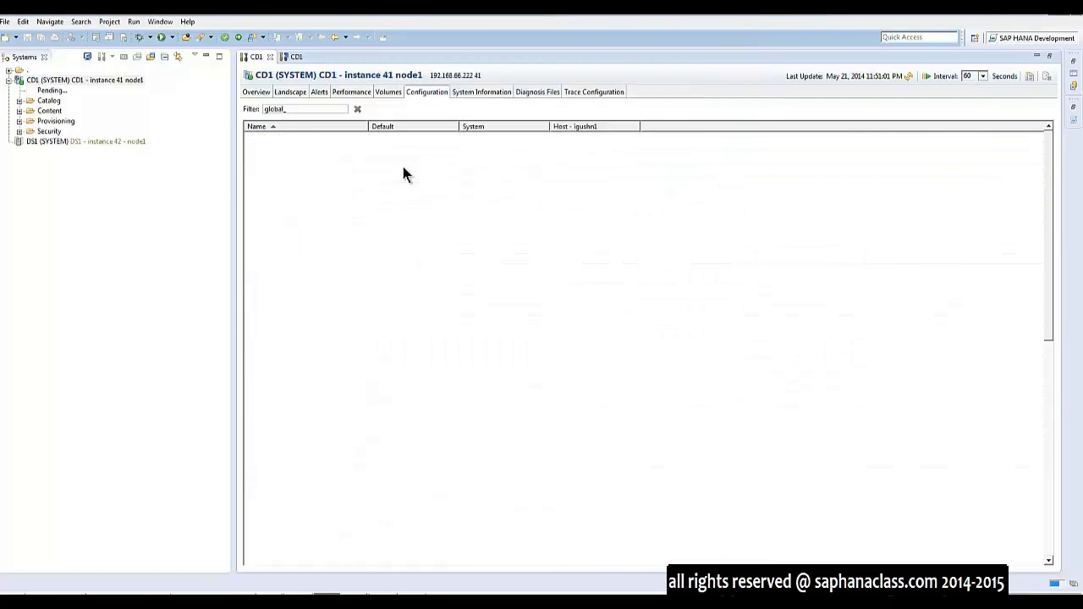
click(407, 190)
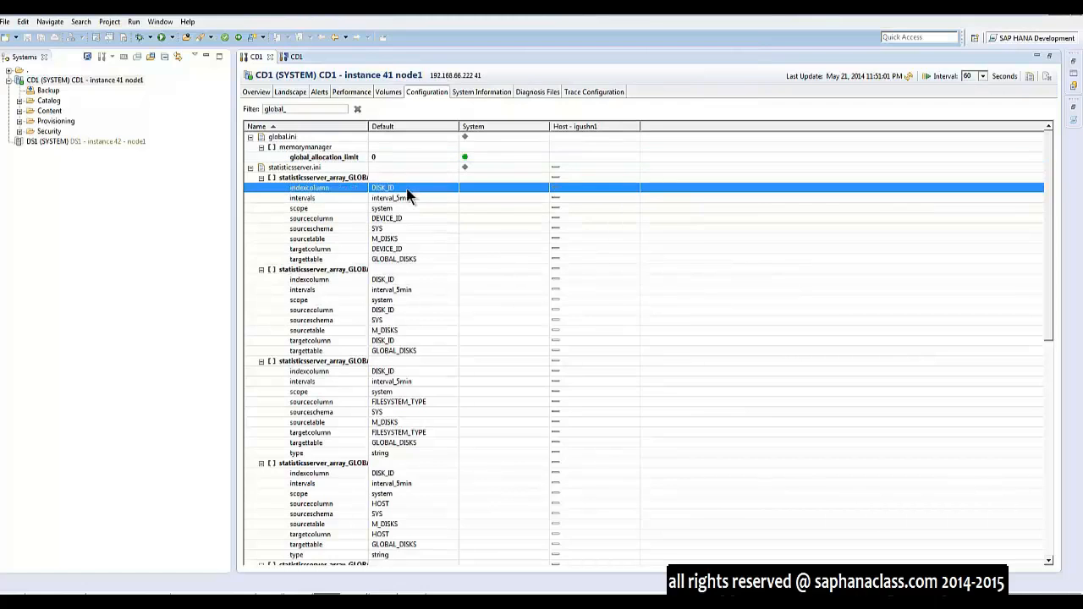
Refresh the configuration and check the values of global_allocation_limit and the rest of the filtered parameters without changing anything
click(907, 77)
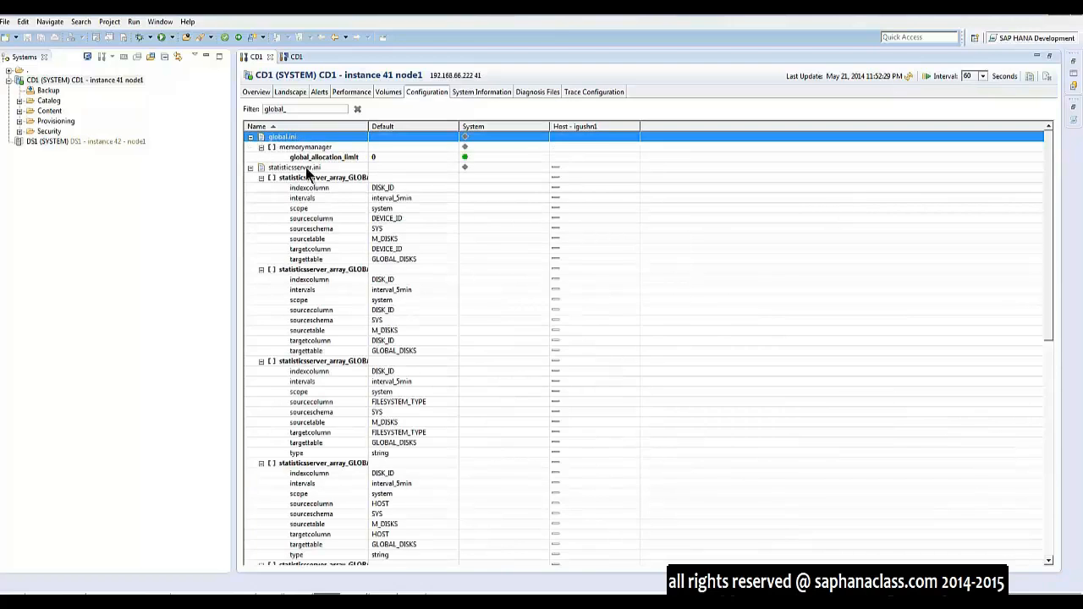
click(308, 162)
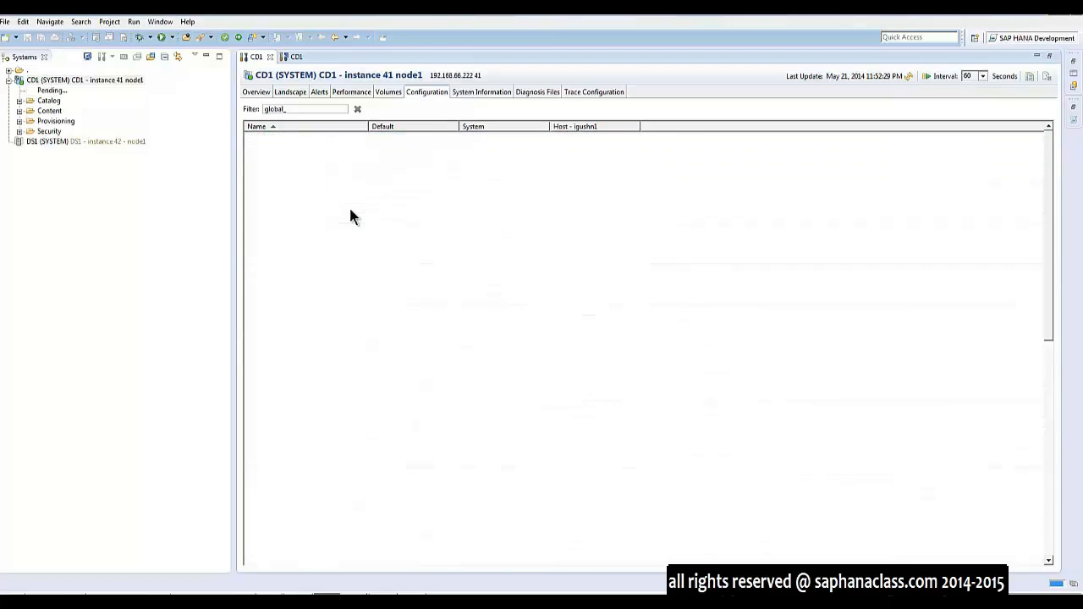
click(349, 207)
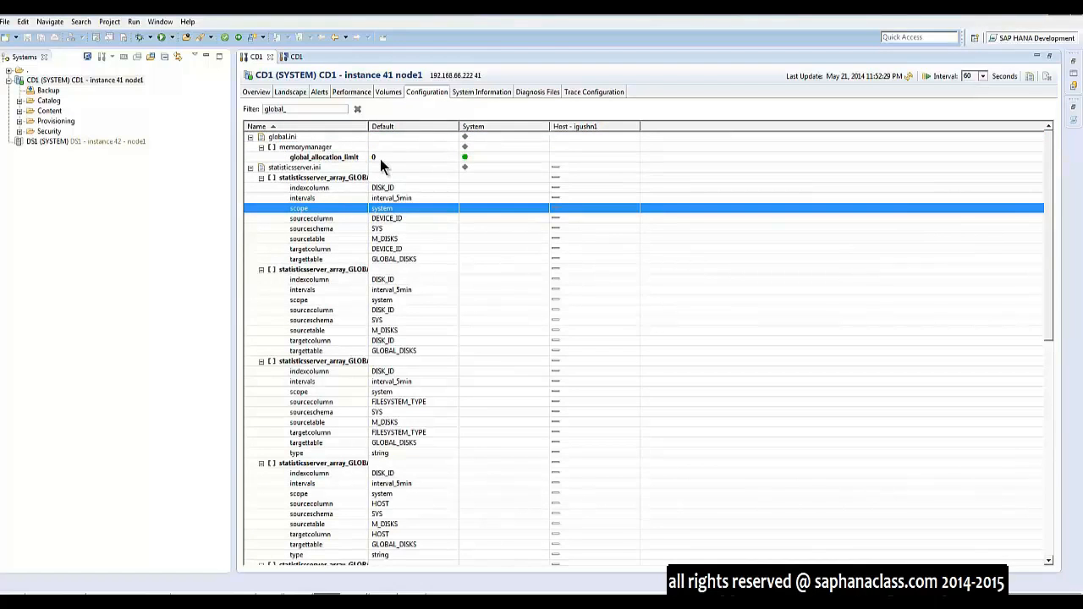
click(382, 158)
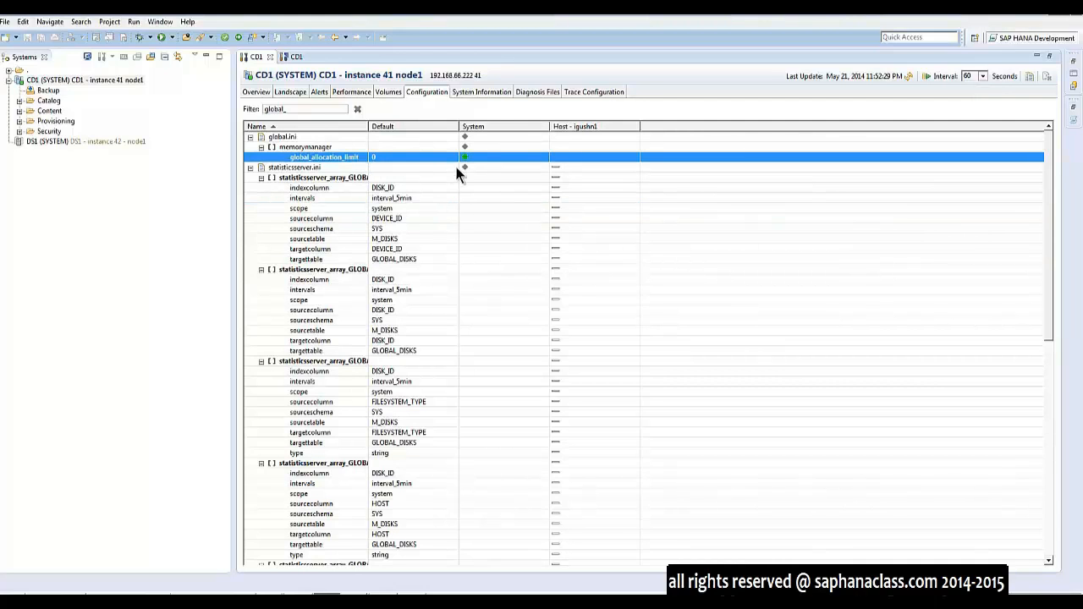
double_click(484, 157)
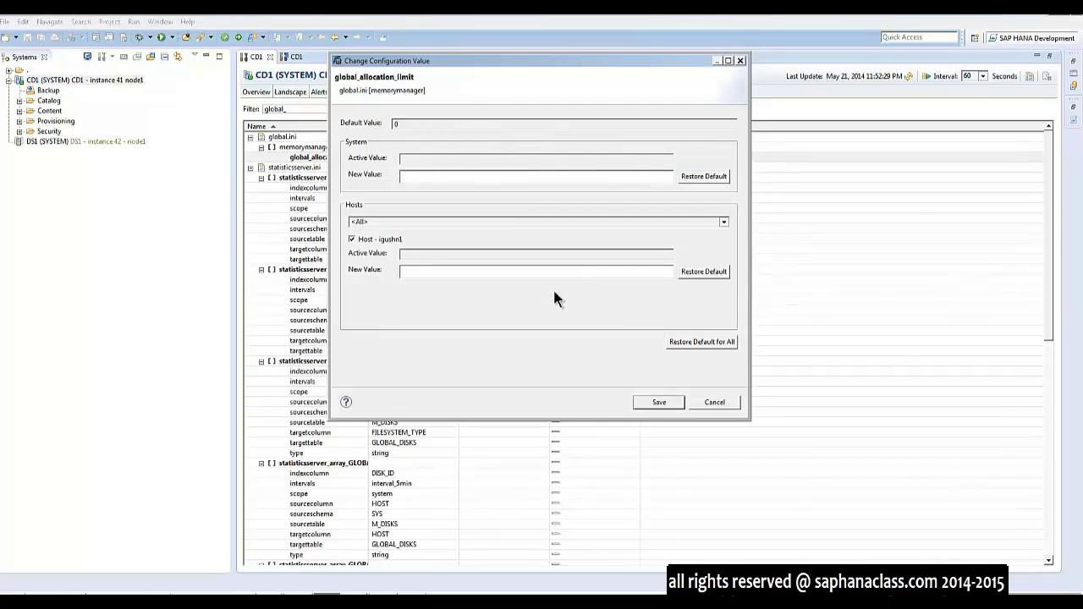
click(710, 403)
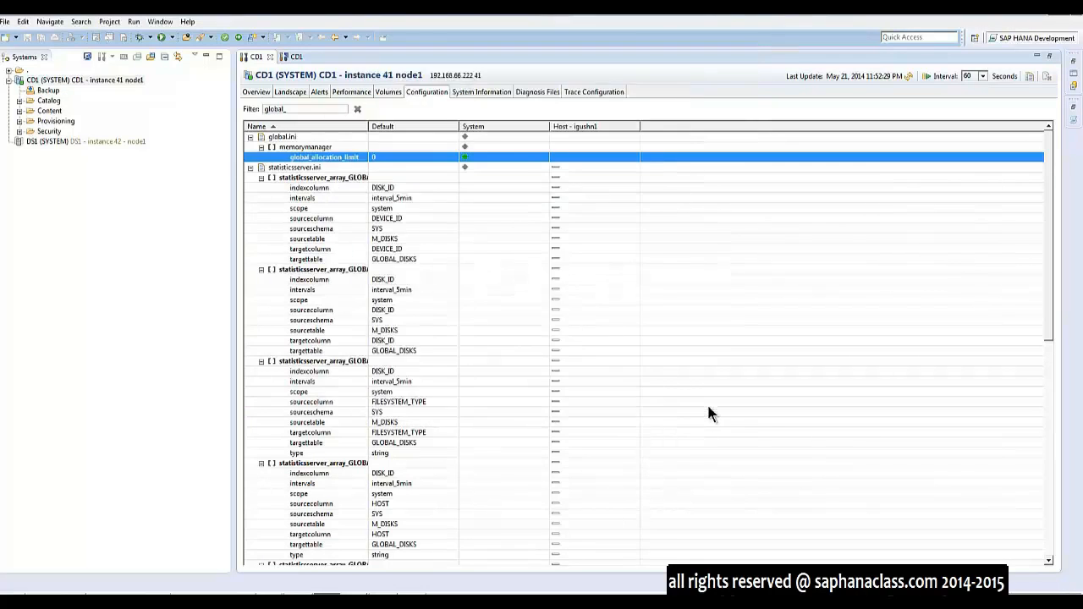
click(539, 342)
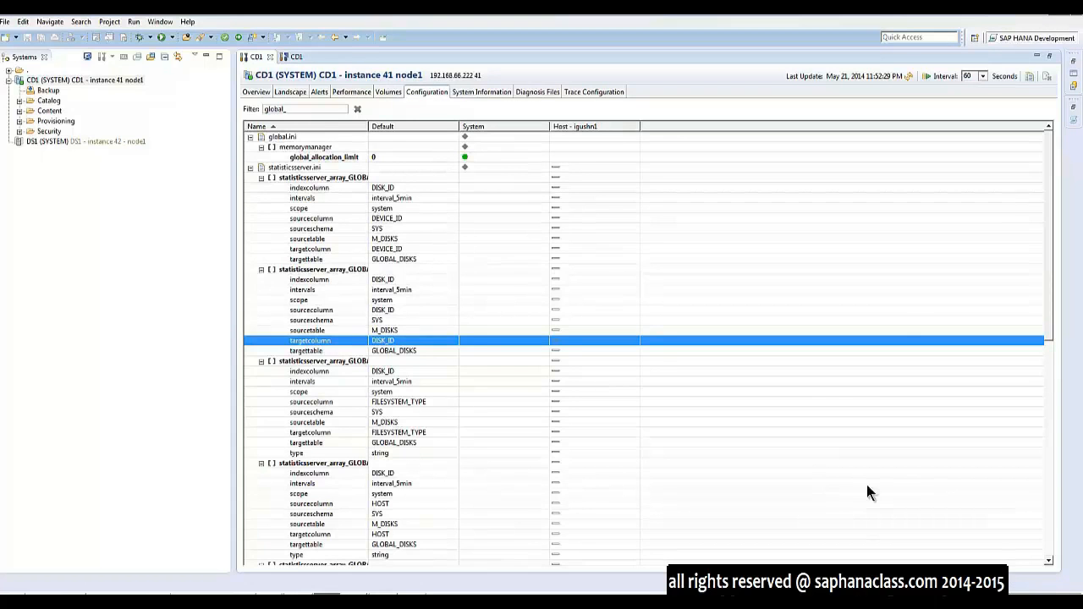
click(1049, 509)
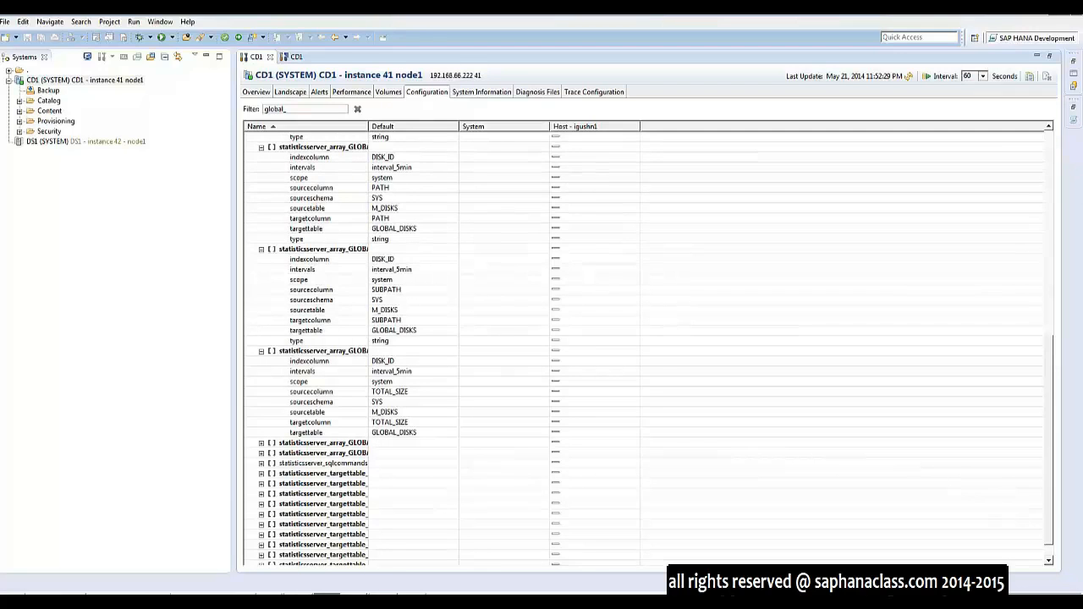
Replace the configuration parameter filter with "base"
click(1050, 148)
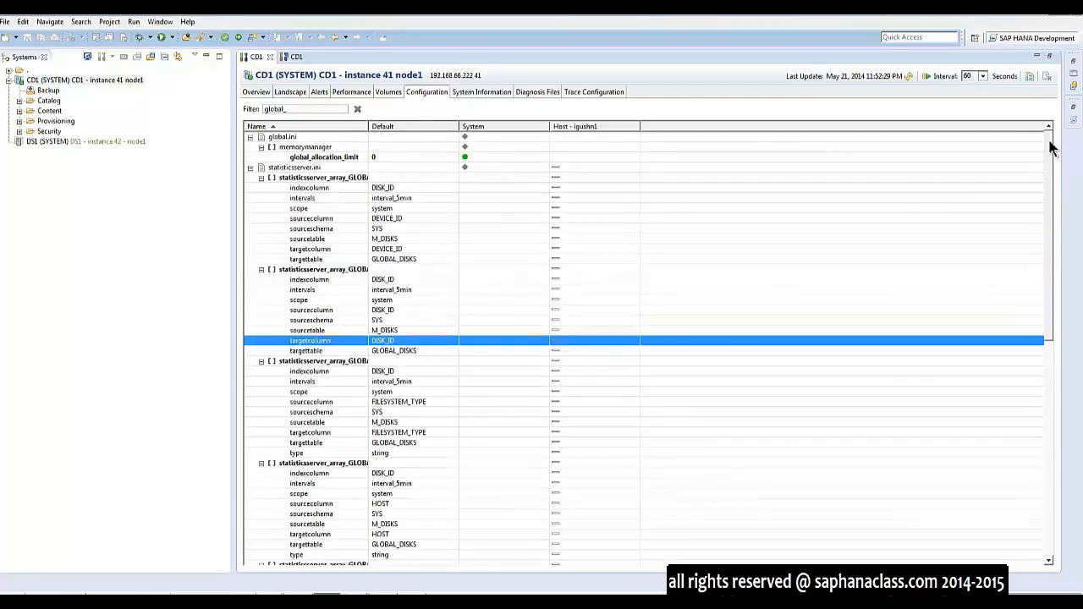
click(320, 108)
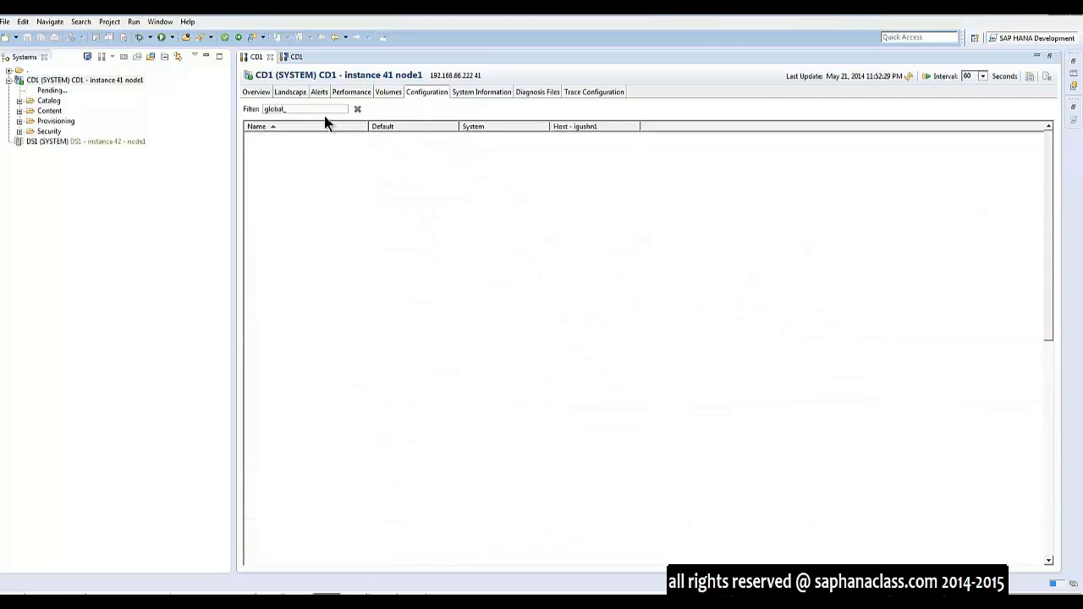
key(BackSpace)
key(BackSpace)
key(BackSpace)
key(BackSpace)
key(BackSpace)
key(BackSpace)
text(base)
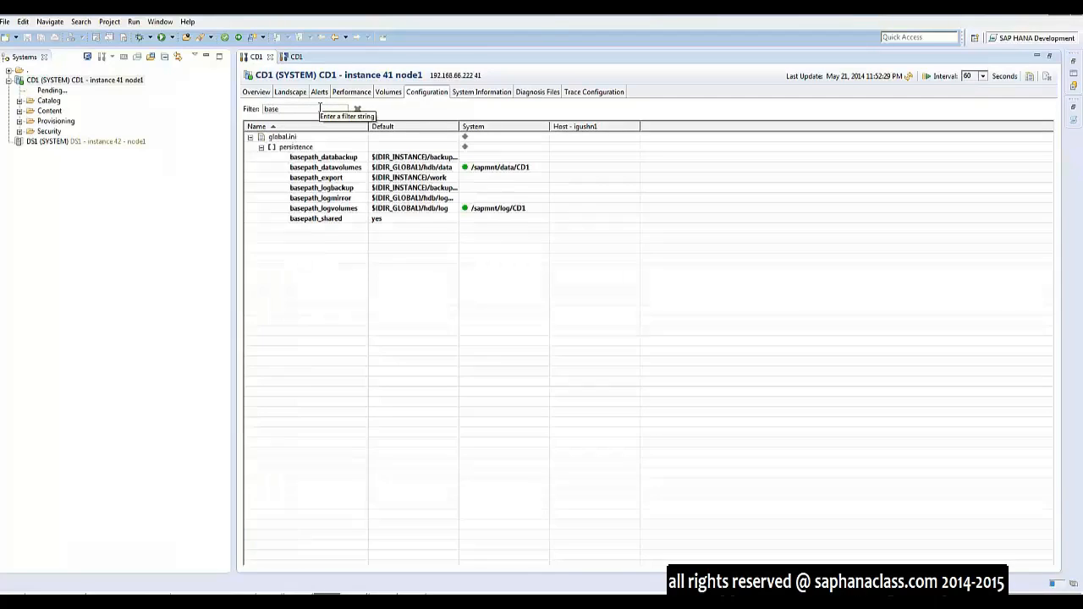
Fit the Default column to its contents and examine the default and system-level paths of the basepath parameters in global.ini's persistence section
click(418, 157)
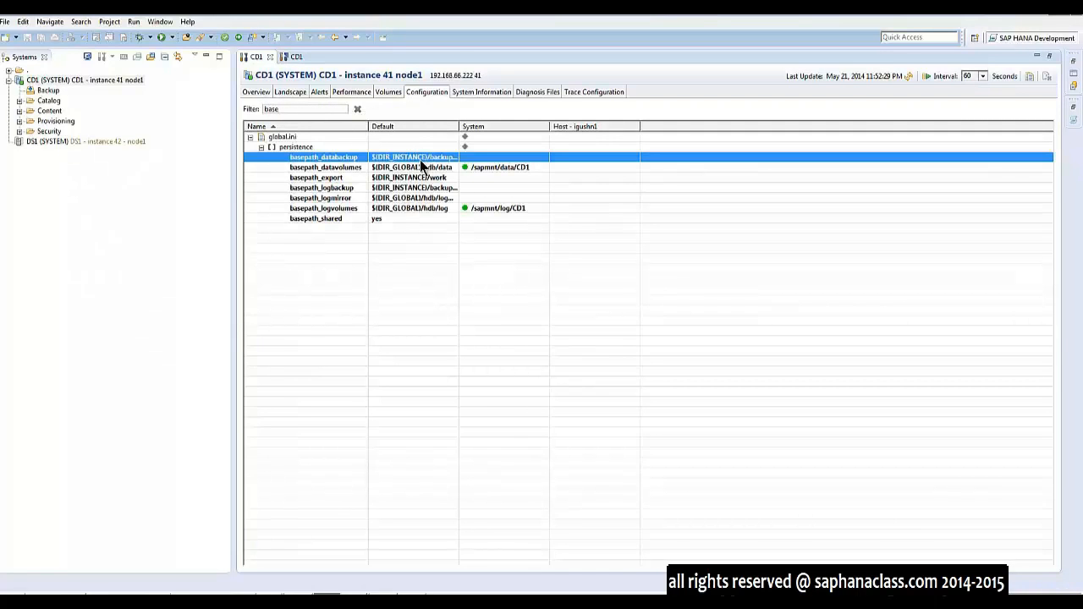
click(489, 168)
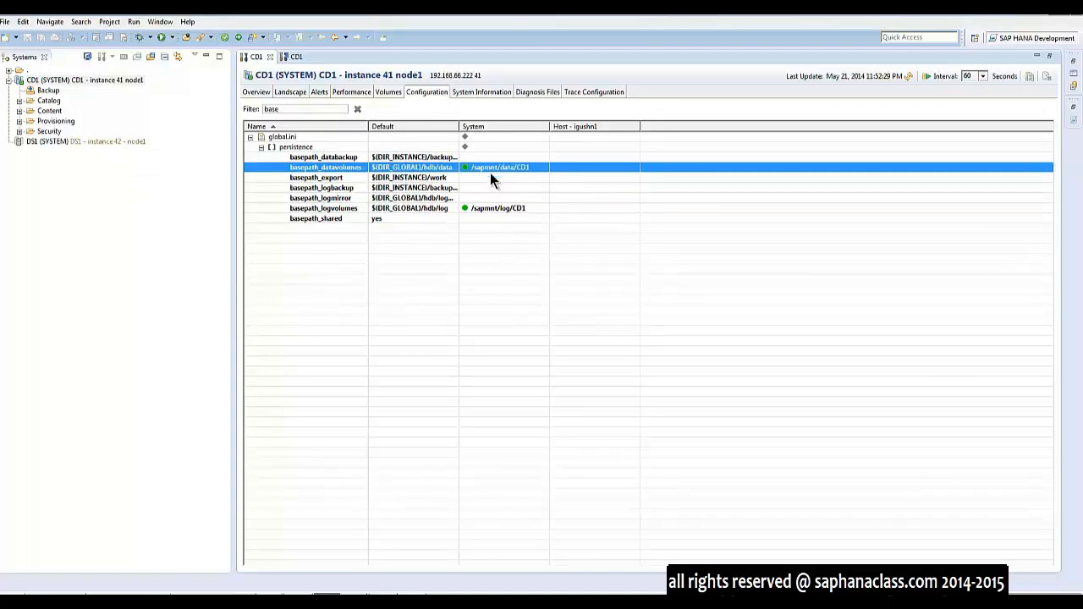
click(485, 209)
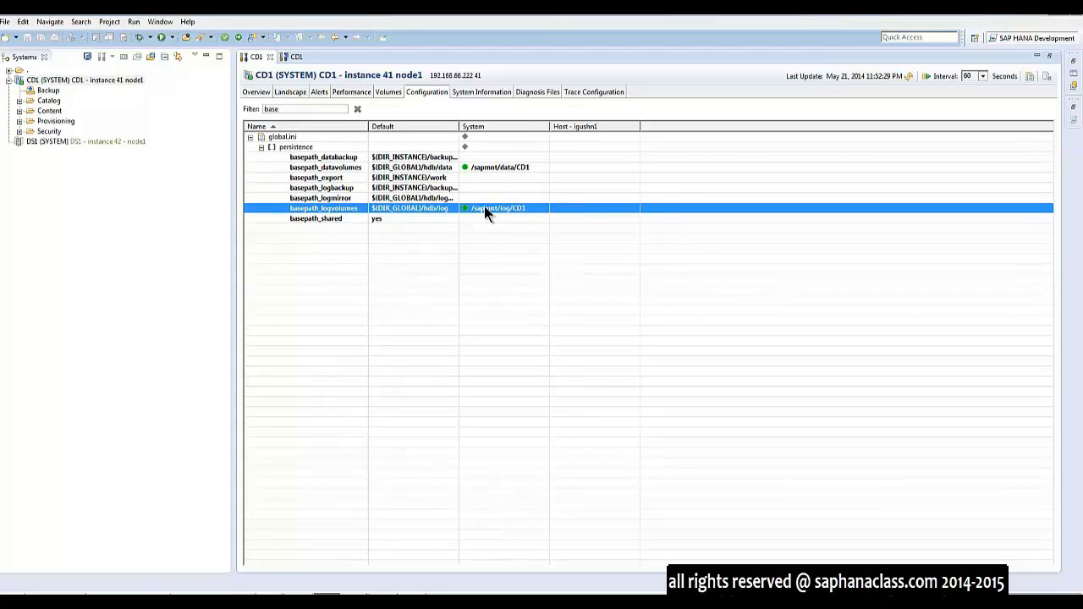
double_click(458, 127)
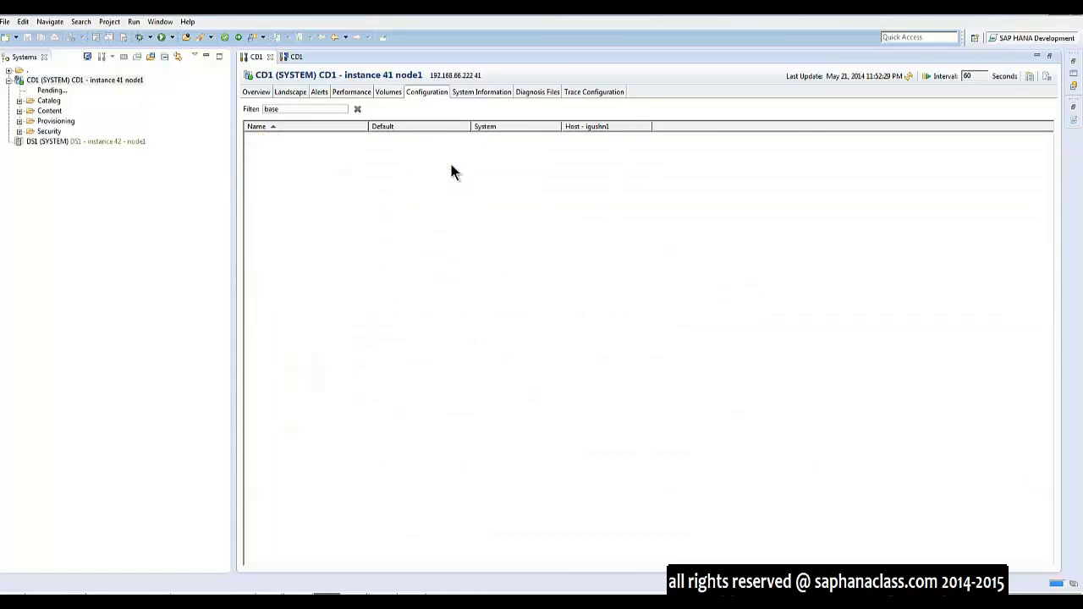
click(451, 167)
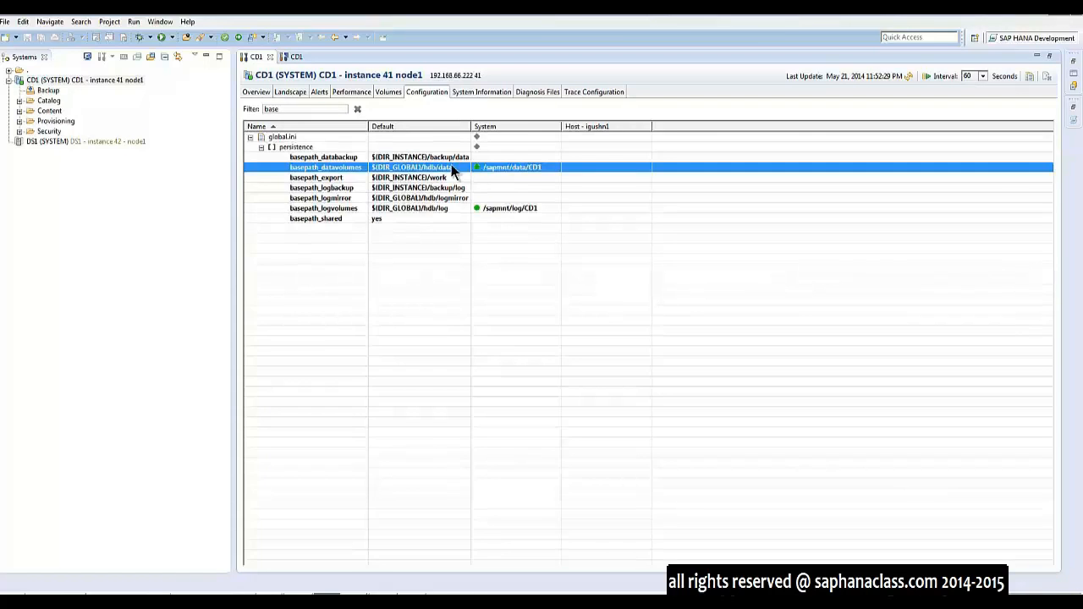
click(511, 211)
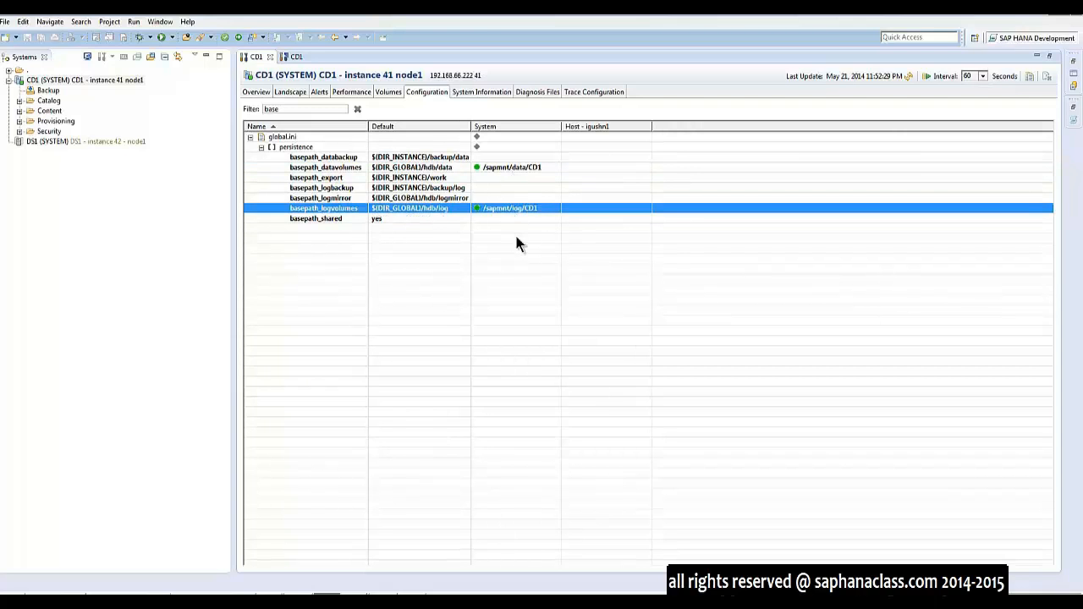
click(508, 168)
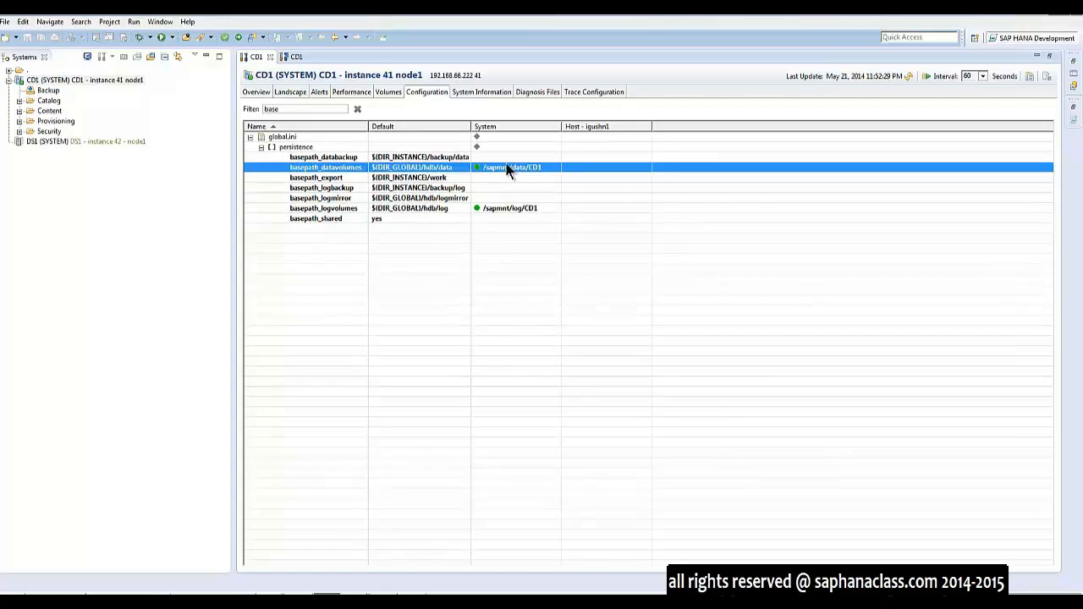
click(511, 211)
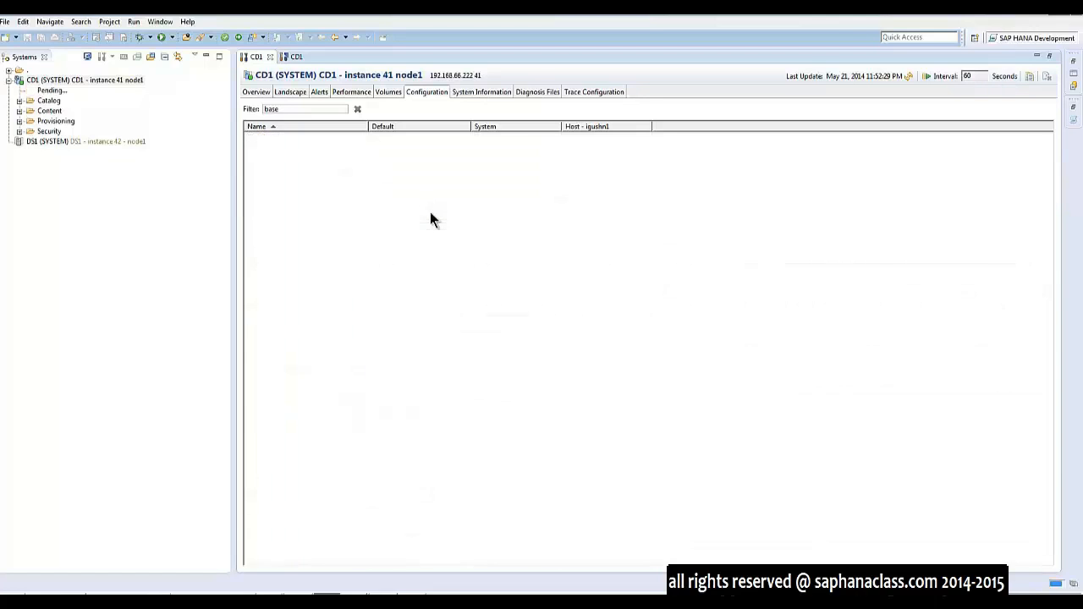
click(313, 108)
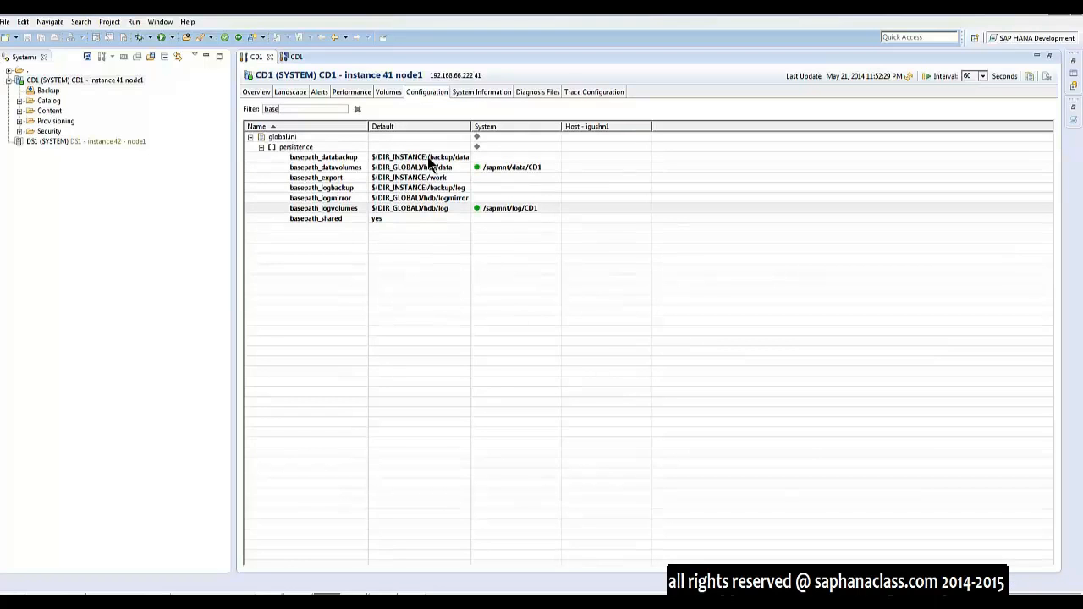
Open the change settings of basepath_databackup, check its system and host value options, and close them without saving
double_click(429, 160)
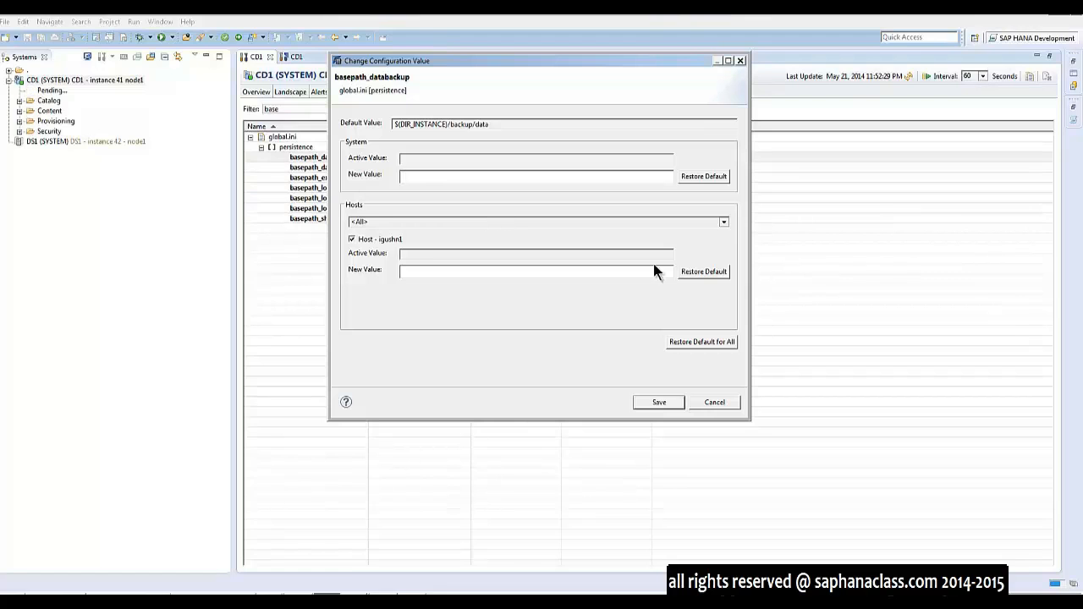
click(722, 221)
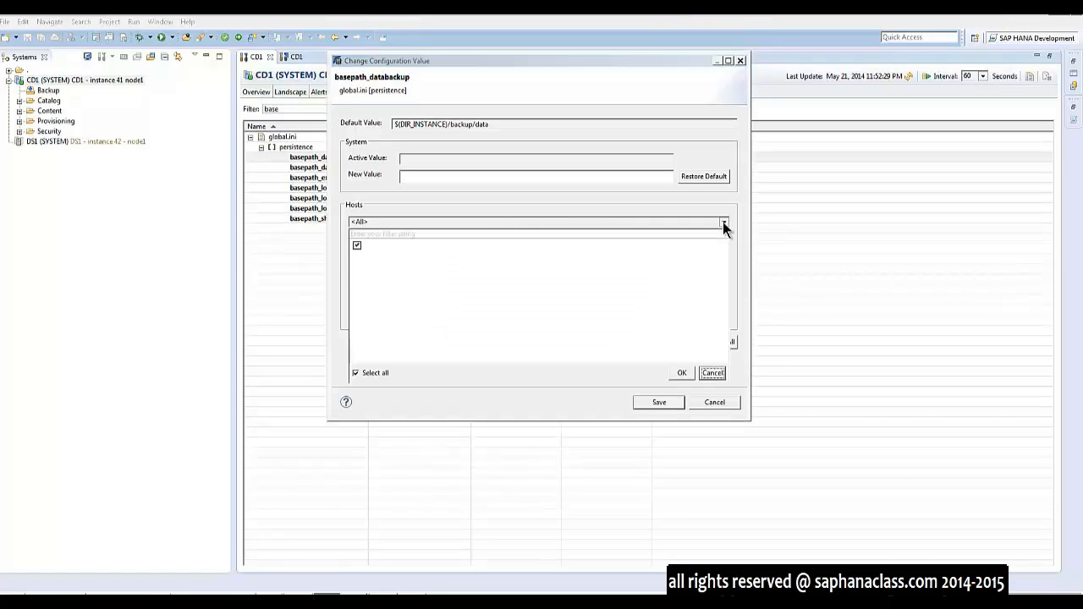
click(708, 401)
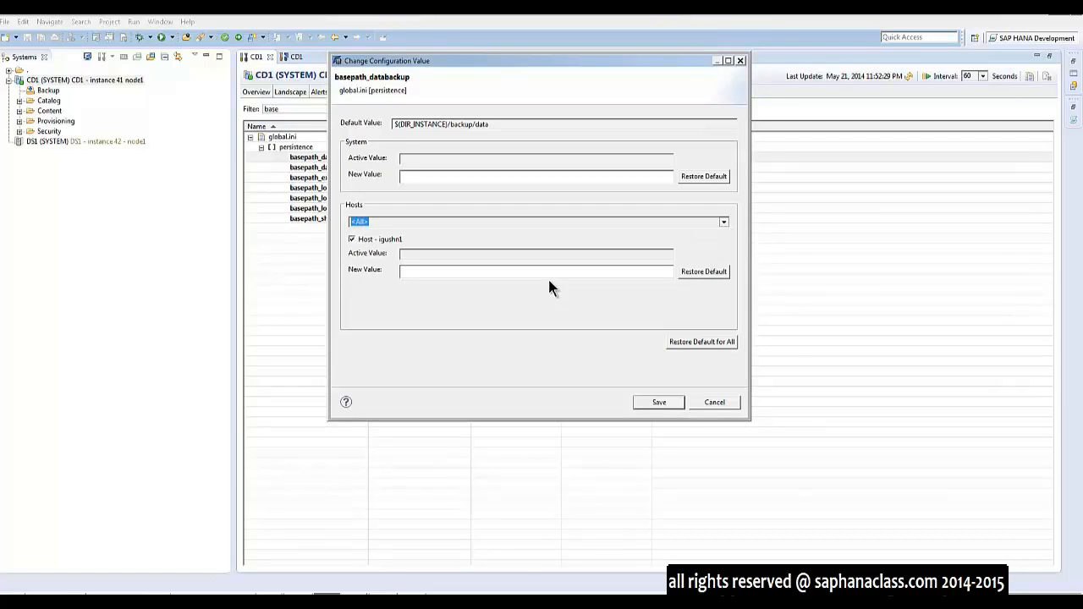
click(711, 402)
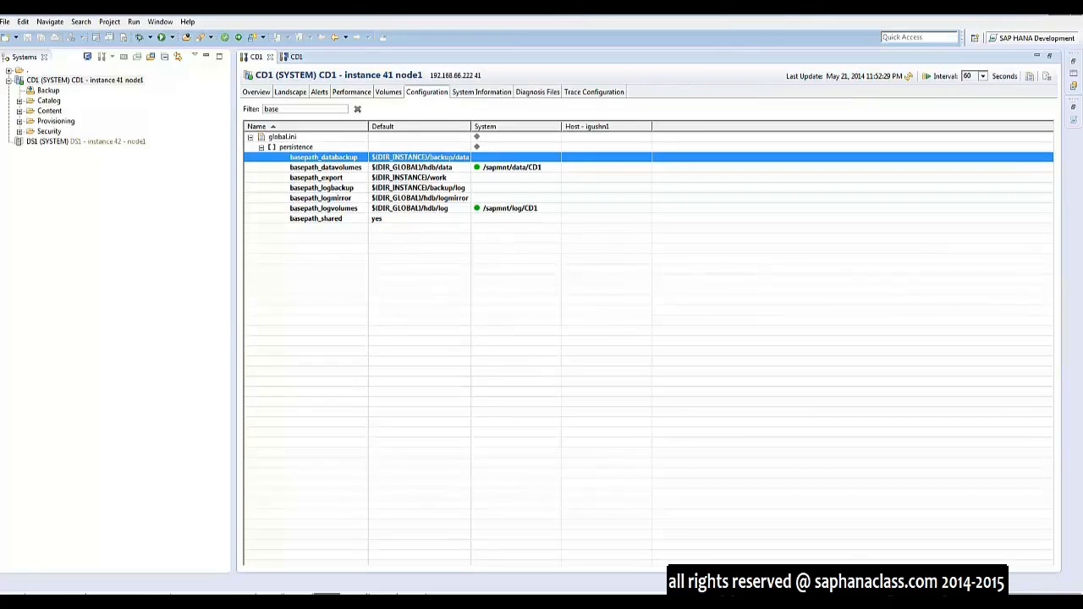